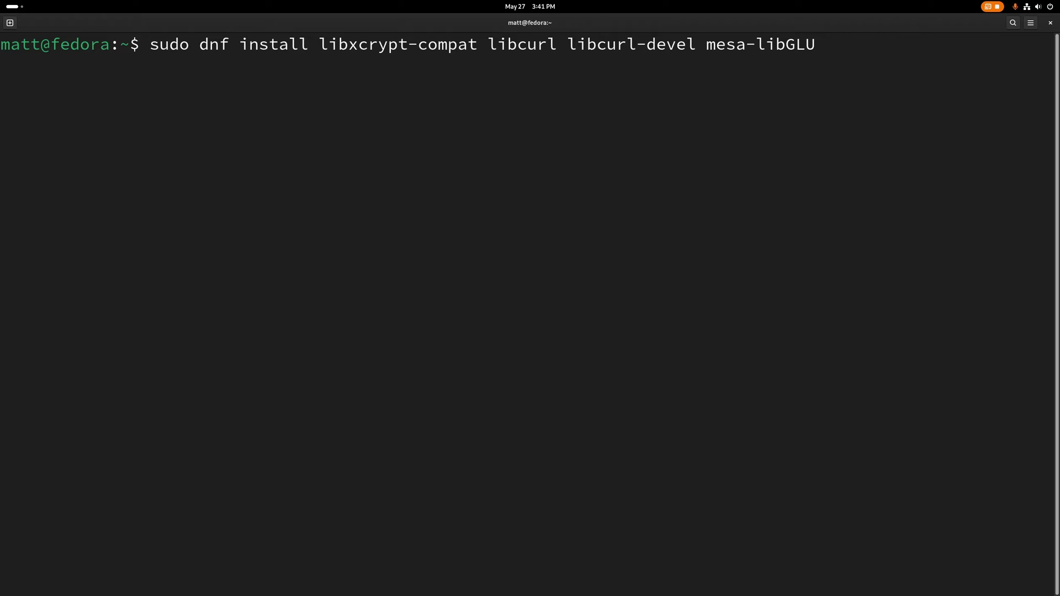
Step: Run 'sudo dnf install libxcrypt-compat libcurl libcurl-devel mesa-libGLU --allowerasing' and confirm nothing to do
{"action": "type", "text": "--a;"}
{"action": "key", "text": "BackSpace"}
{"action": "type", "text": "llowerasing"}
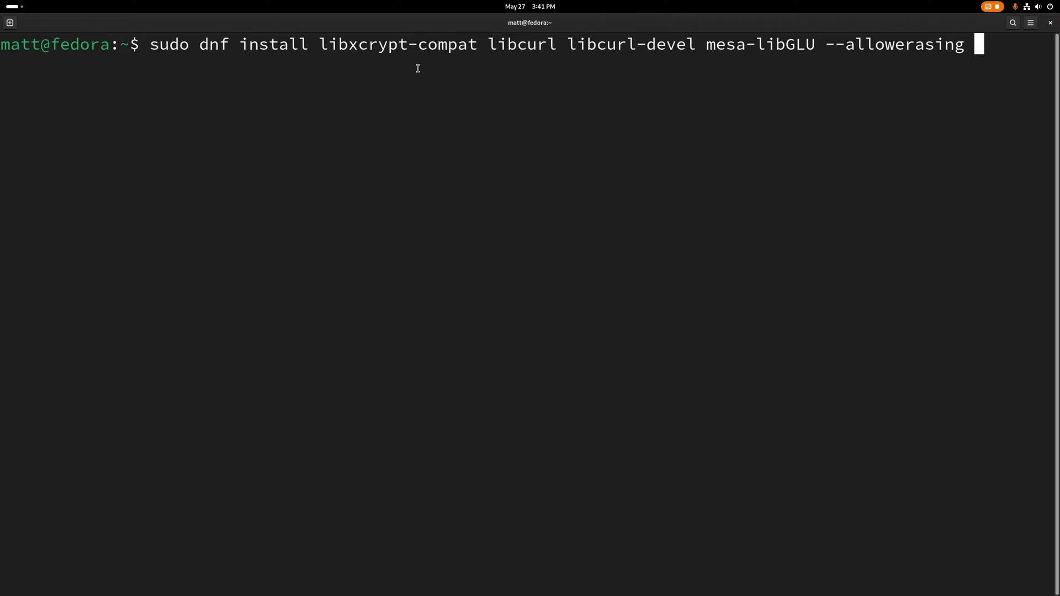
{"action": "key", "text": "Return"}
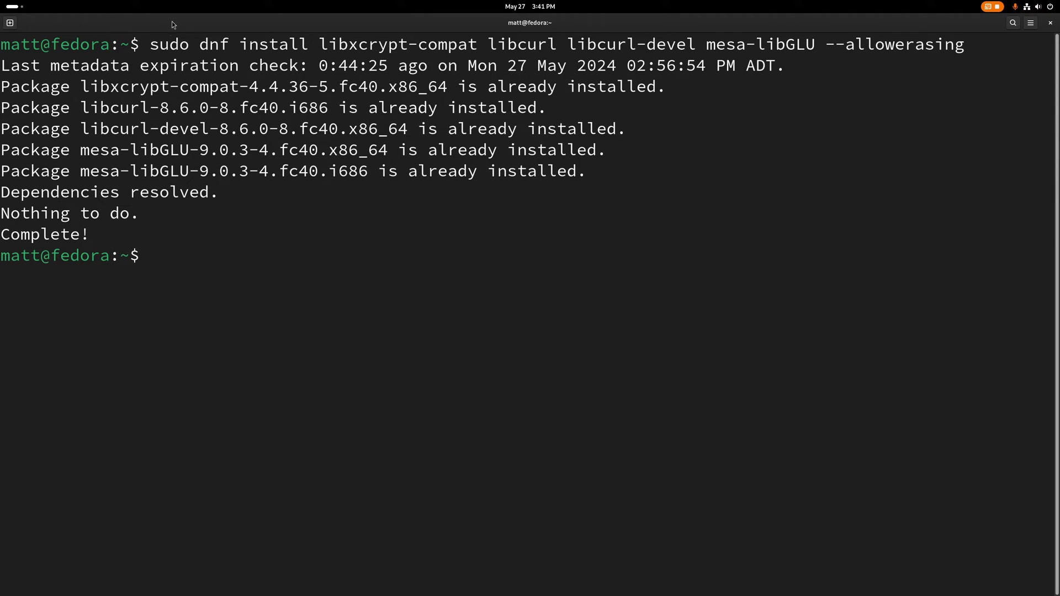
Step: Open a terminal in the DaVinci_Resolve_Studio_19.0b3_Linux folder, close Files, and enlarge the terminal text
{"action": "double_click", "coordinate": [145, 26]}
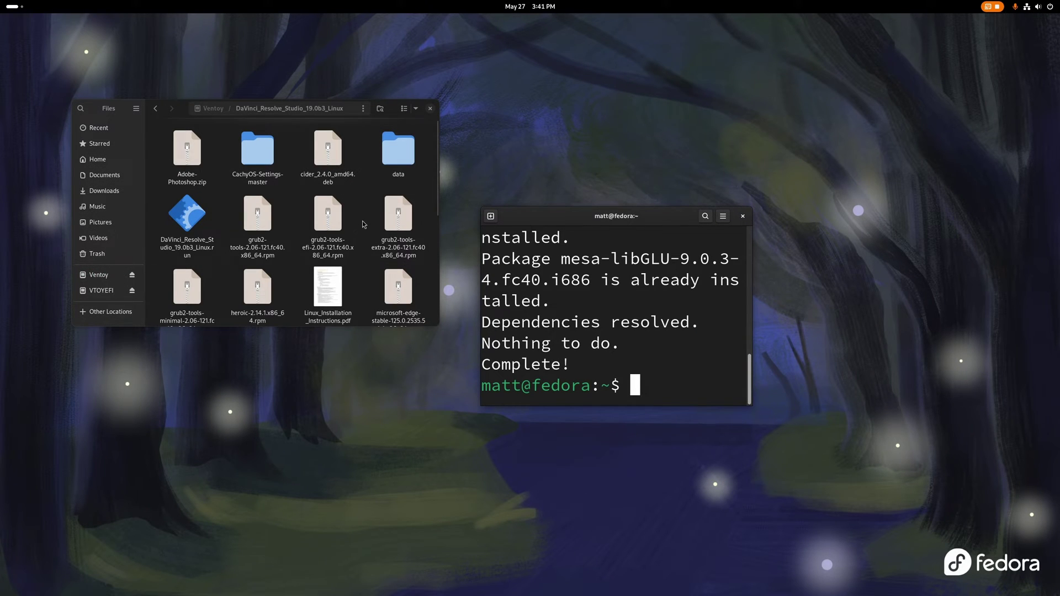
{"action": "scroll", "coordinate": [388, 185], "scroll_direction": "down", "scroll_amount": 1}
{"action": "left_click", "coordinate": [180, 194]}
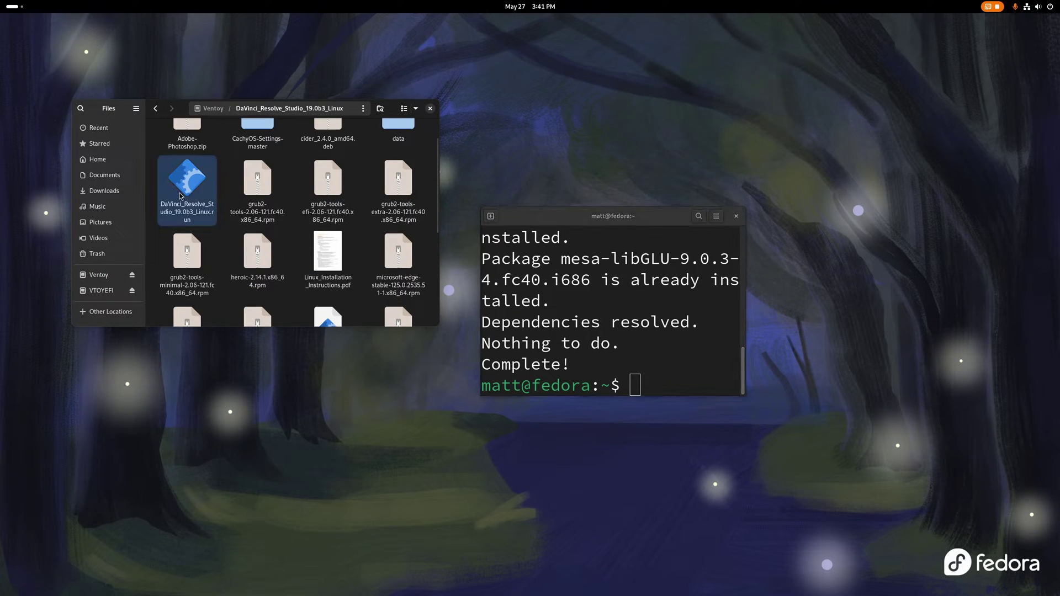
{"action": "right_click", "coordinate": [224, 197]}
{"action": "left_click", "coordinate": [275, 270]}
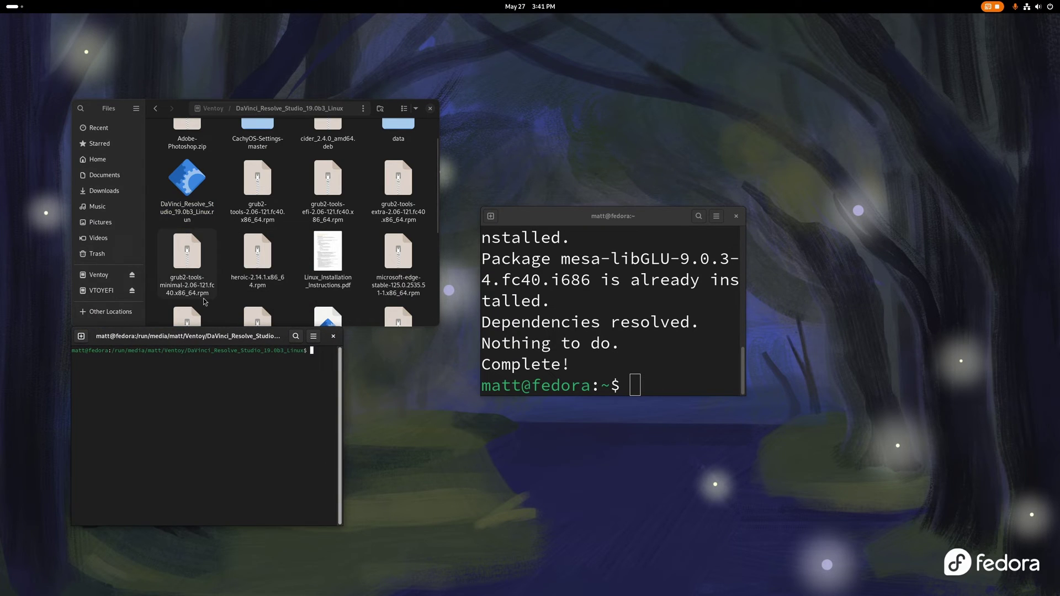
{"action": "left_click_drag", "start_coordinate": [229, 342], "coordinate": [1044, 255]}
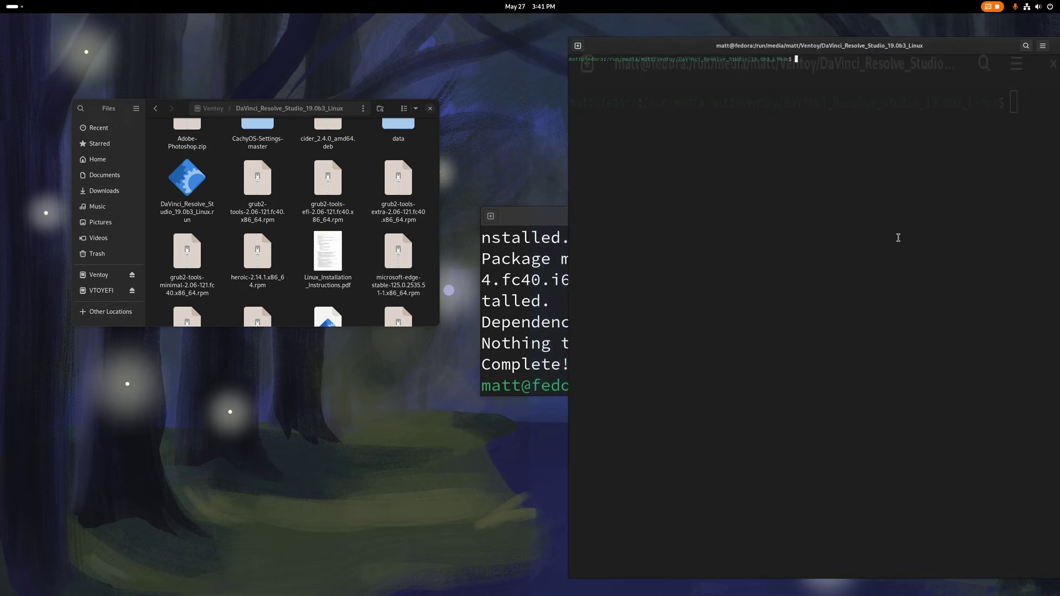
{"action": "left_click", "coordinate": [430, 108]}
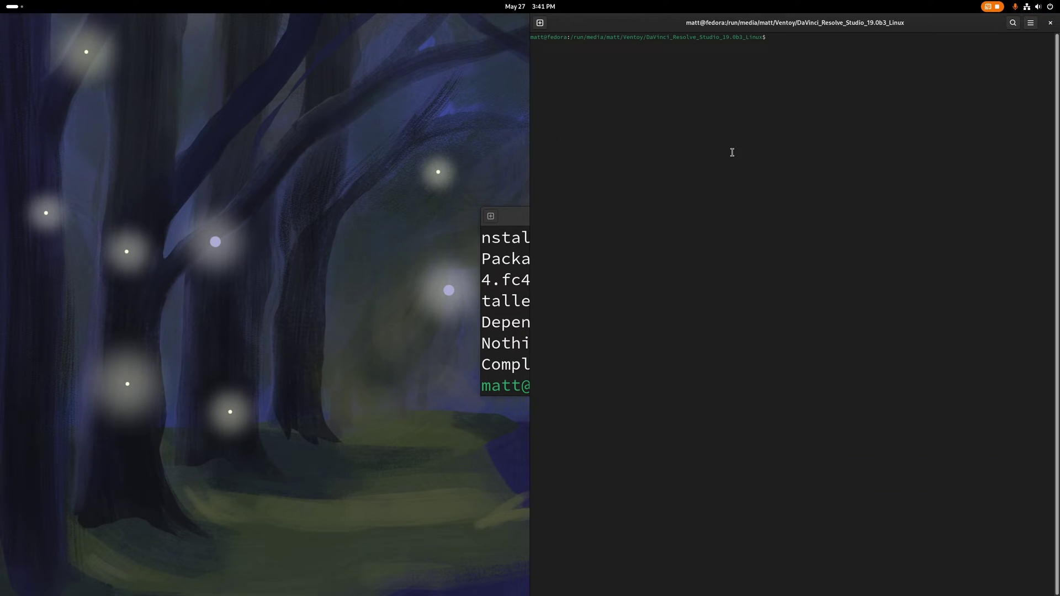
{"action": "key", "text": "ctrl+plus"}
{"action": "key", "text": "ctrl+plus"}
{"action": "key", "text": "ctrl+plus"}
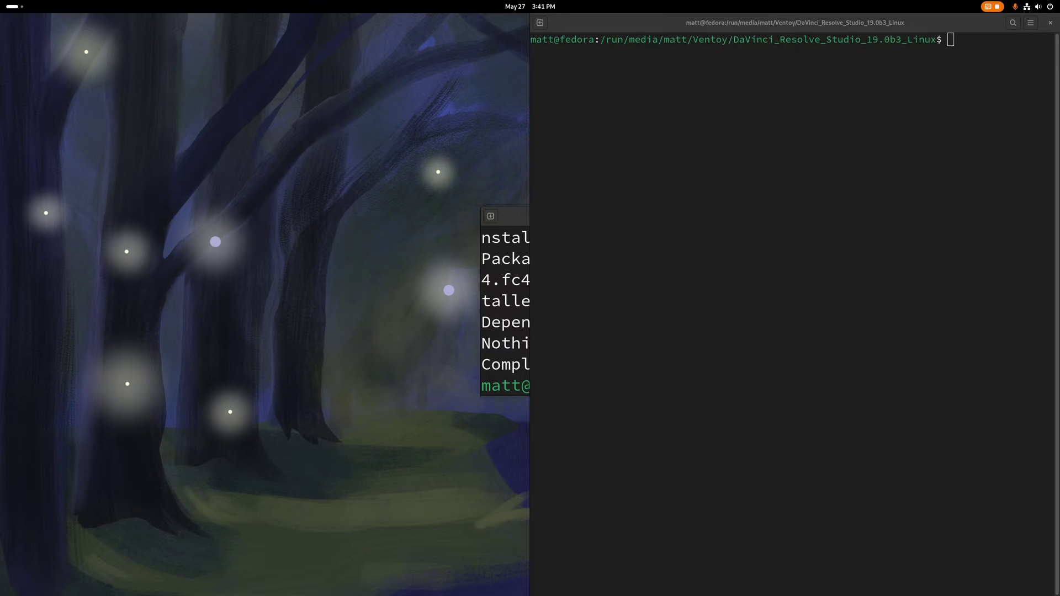
Step: Run 'SKIP_PACKAGE_CHECK=1 ./DaVinci_Resolve_Studio_19.0b3_Linux.run' to launch the installer
{"action": "right_click", "coordinate": [764, 99]}
{"action": "left_click", "coordinate": [779, 126]}
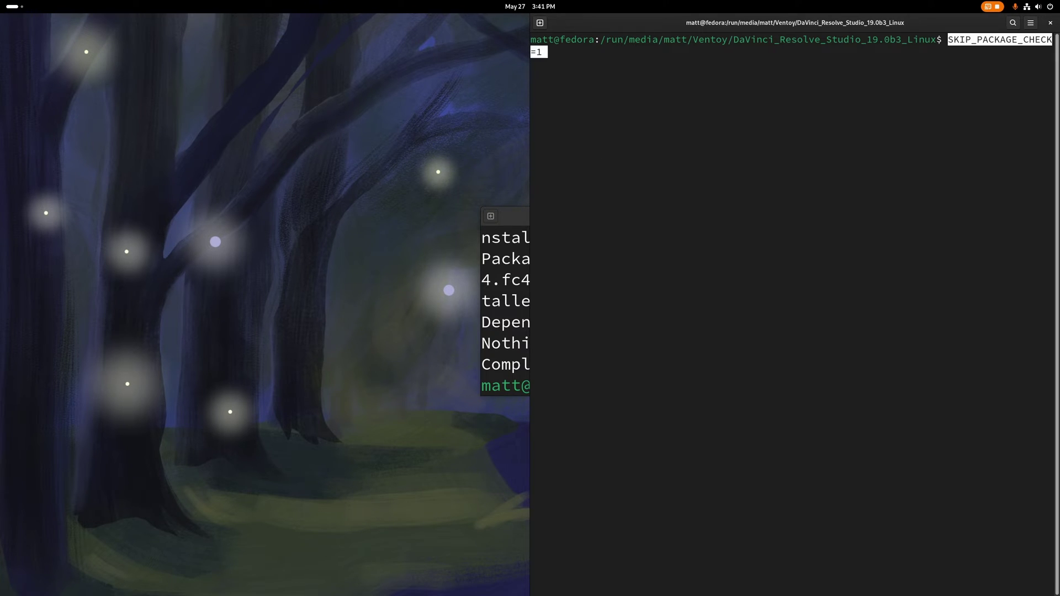
{"action": "key", "text": "End"}
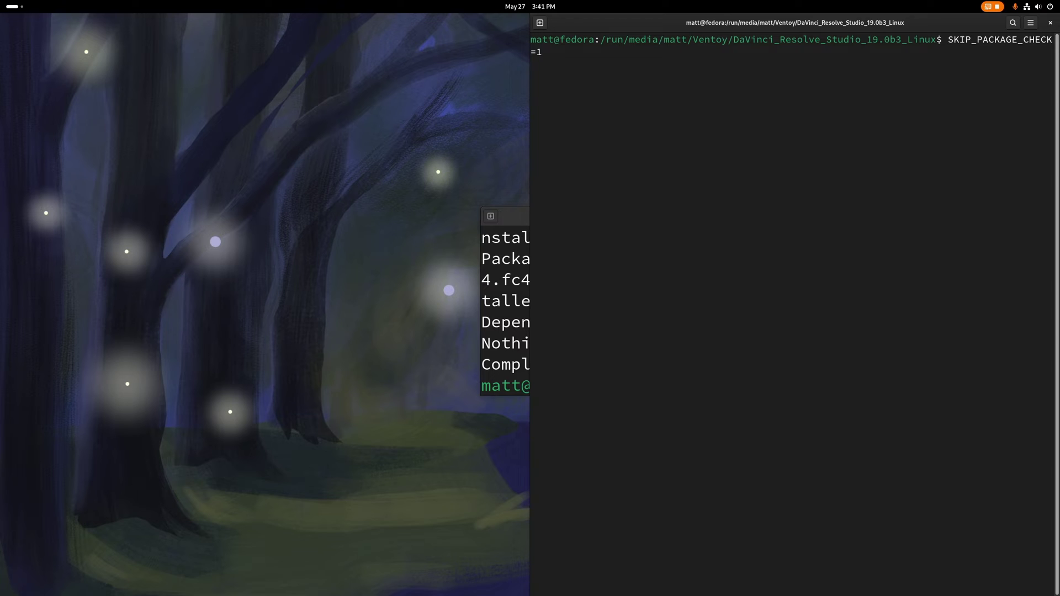
{"action": "type", "text": "./D"}
{"action": "key", "text": "Tab"}
{"action": "key", "text": "Return"}
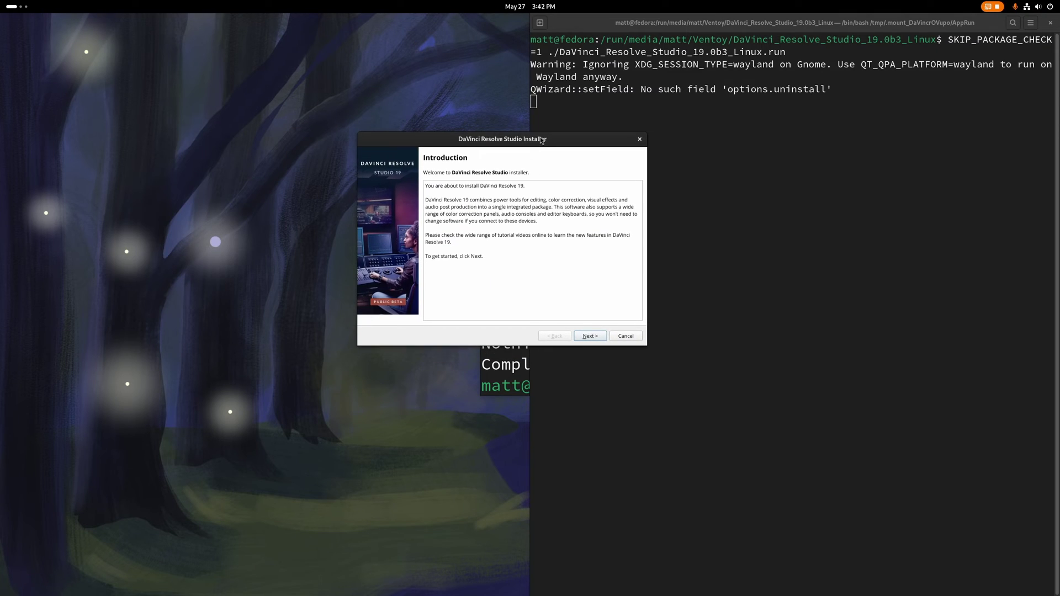
Step: Advance through the installer pages, agree to the licence, and start the installation
{"action": "left_click", "coordinate": [589, 337]}
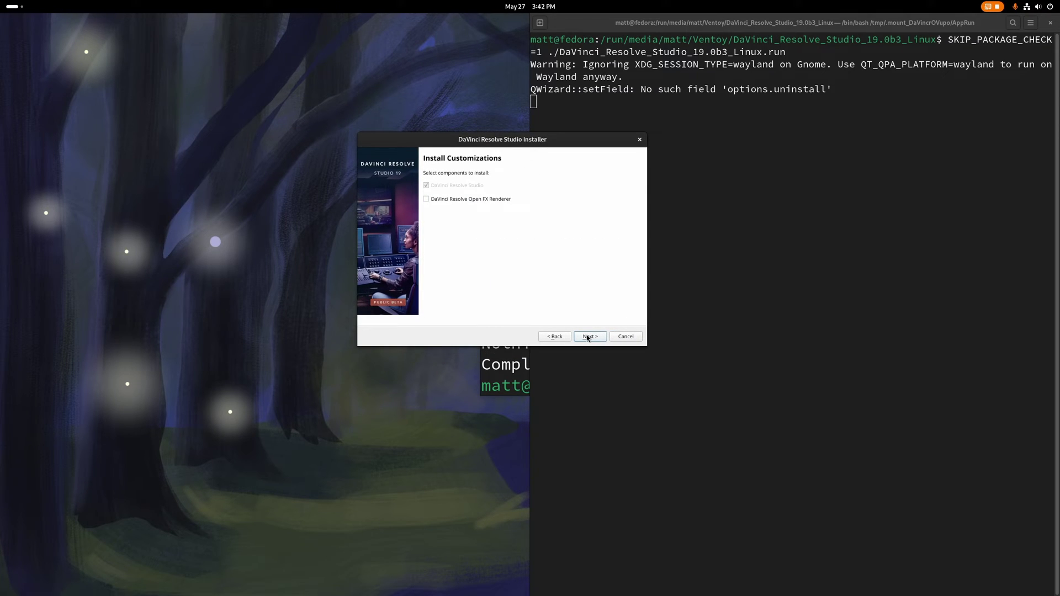
{"action": "left_click", "coordinate": [586, 337]}
{"action": "left_click", "coordinate": [585, 340]}
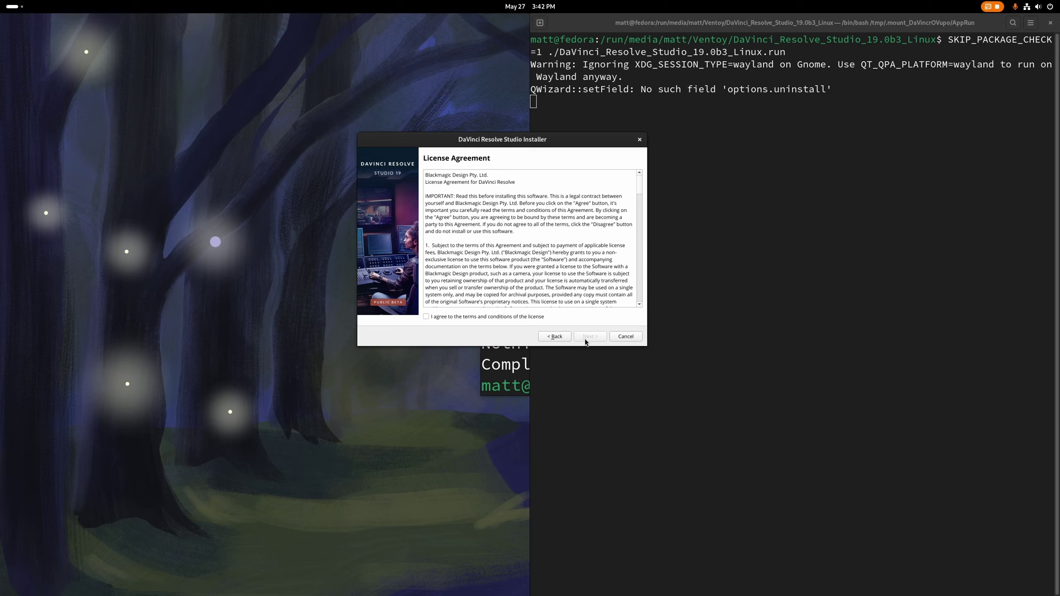
{"action": "left_click", "coordinate": [495, 319]}
{"action": "left_click", "coordinate": [590, 338]}
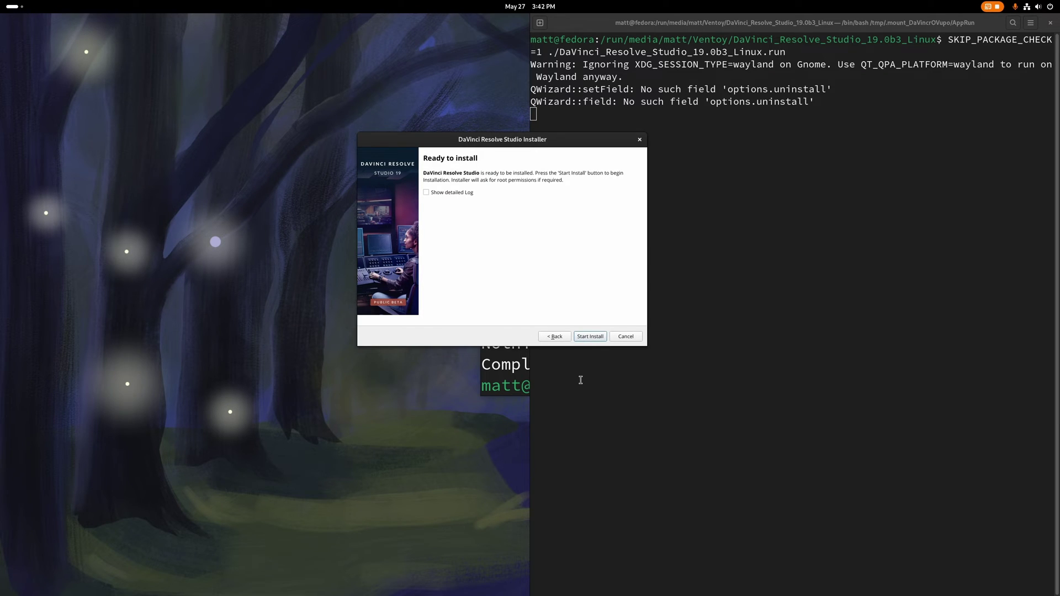
{"action": "left_click", "coordinate": [590, 338]}
Step: Enter the administrator password for both authentication prompts so installation proceeds
{"action": "type", "text": "********"}
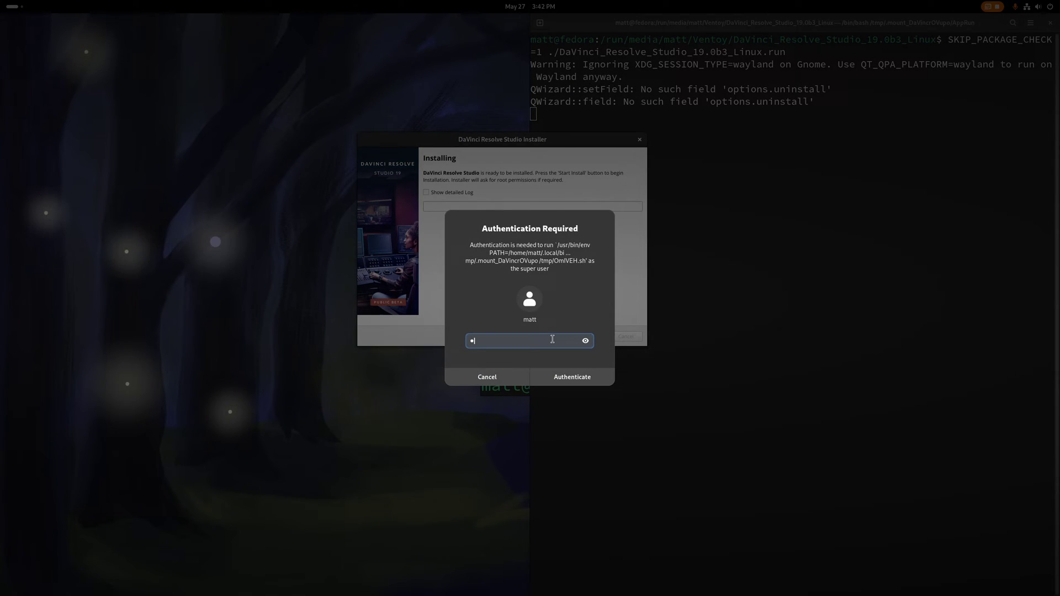
{"action": "key", "text": "Return"}
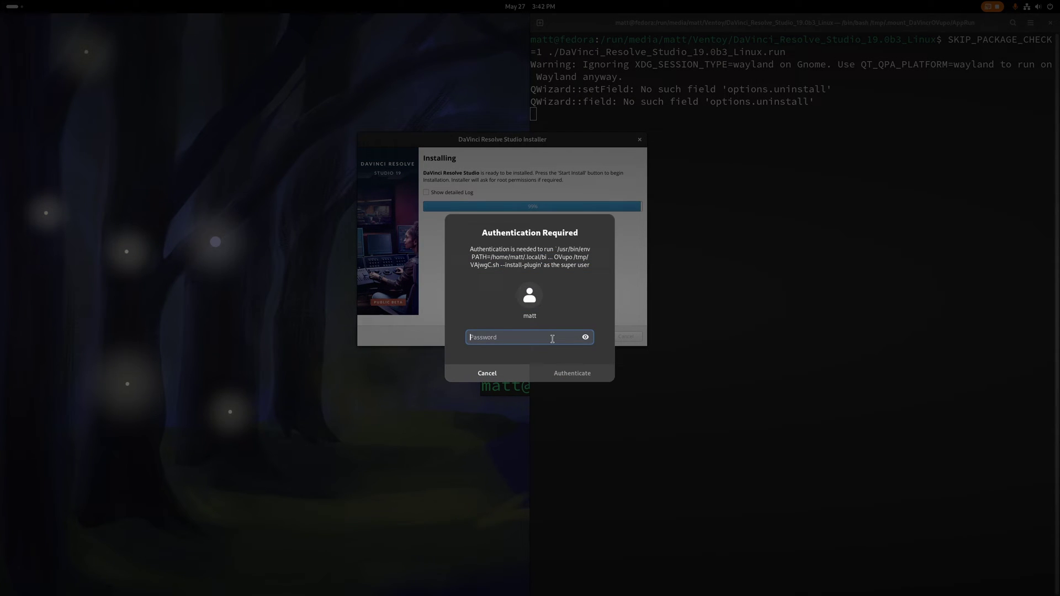
{"action": "key", "text": "ctrl+v"}
{"action": "key", "text": "Return"}
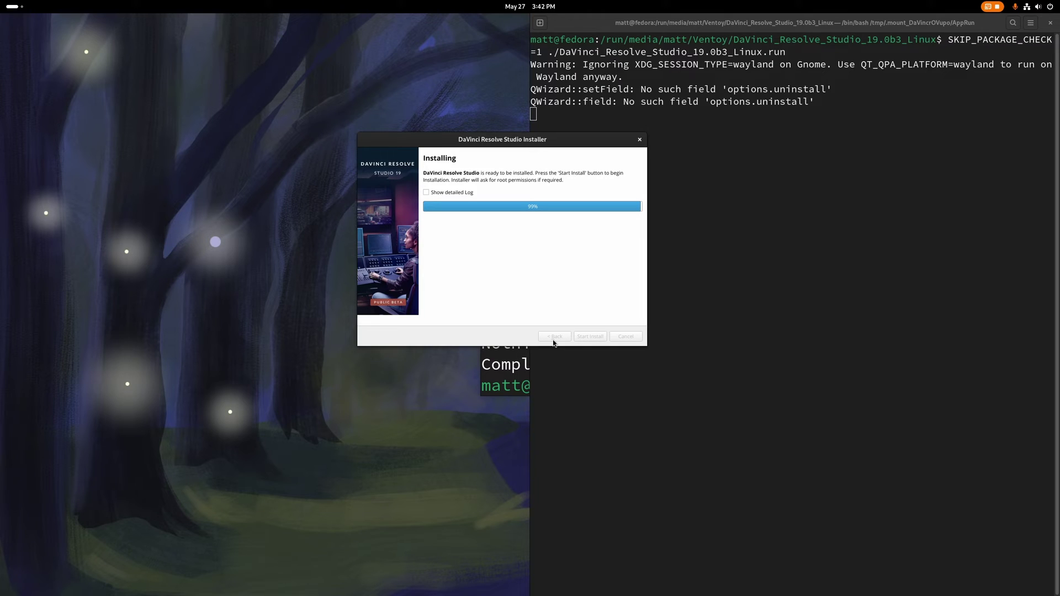
Step: Close the finished installer and the extra terminal, then maximize and clear the remaining terminal
{"action": "left_click", "coordinate": [539, 22]}
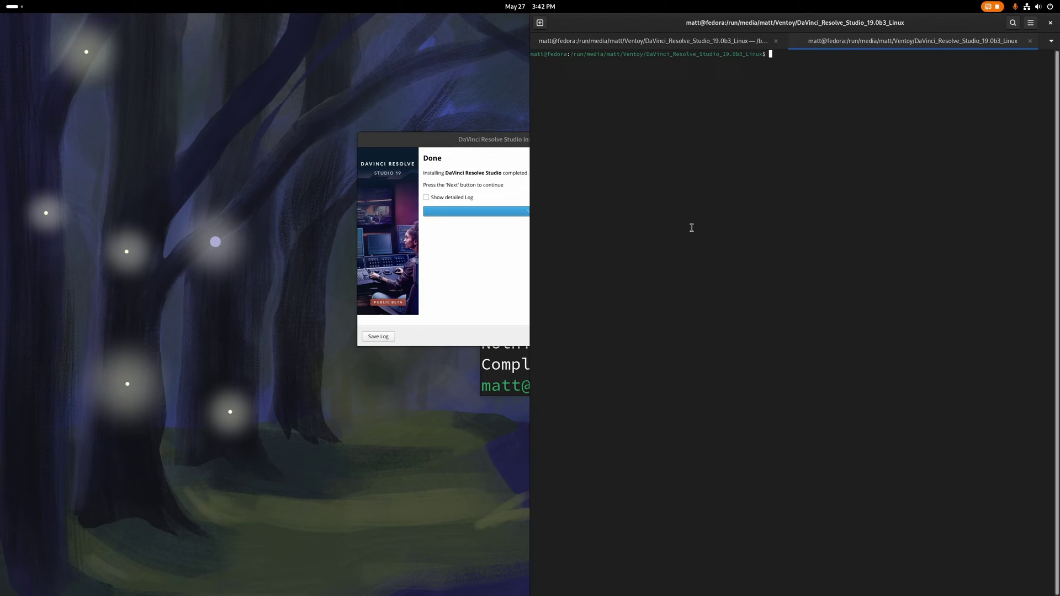
{"action": "type", "text": "rocm"}
{"action": "left_click", "coordinate": [525, 300]}
{"action": "left_click", "coordinate": [598, 339]}
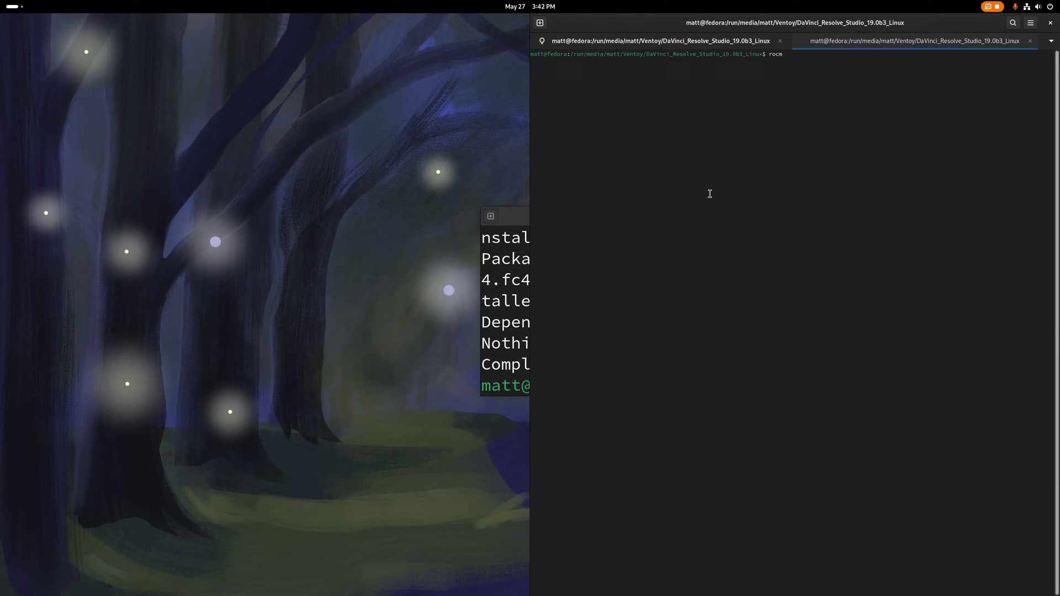
{"action": "left_click", "coordinate": [1050, 24]}
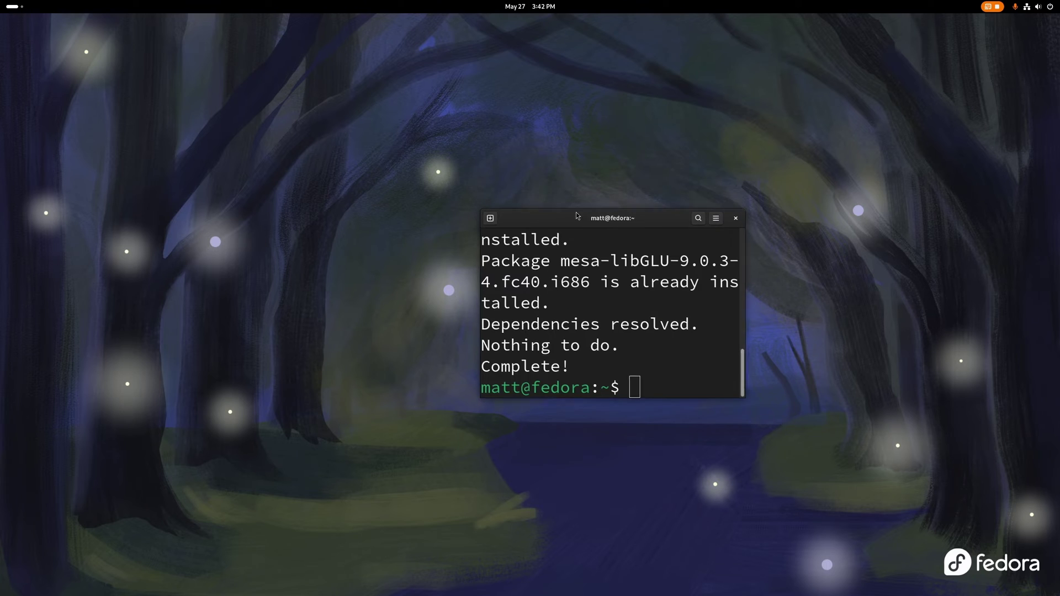
{"action": "key", "text": "super+Up"}
{"action": "type", "text": "clear"}
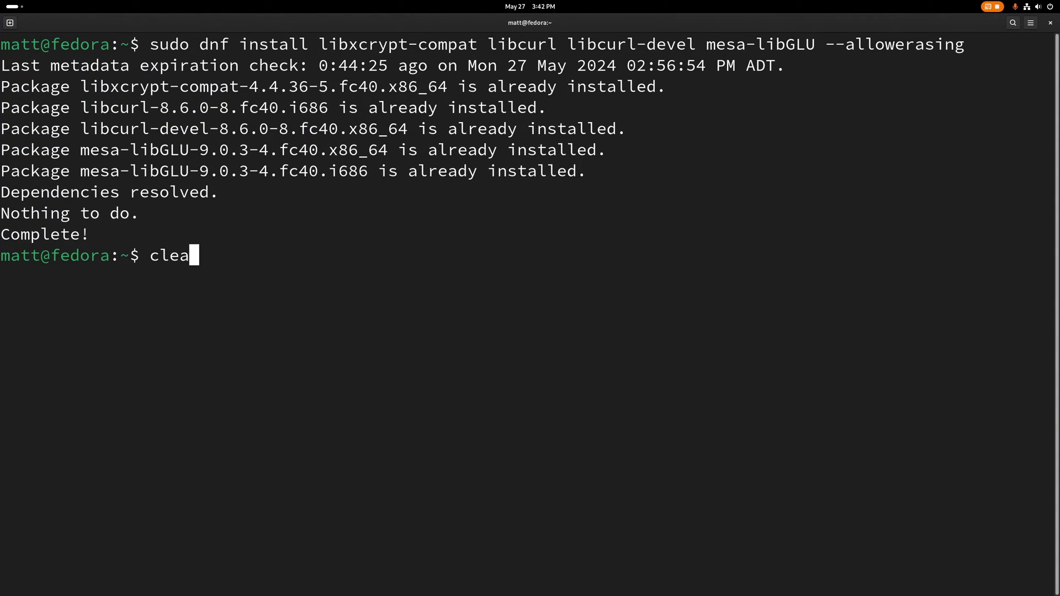
{"action": "key", "text": "Return"}
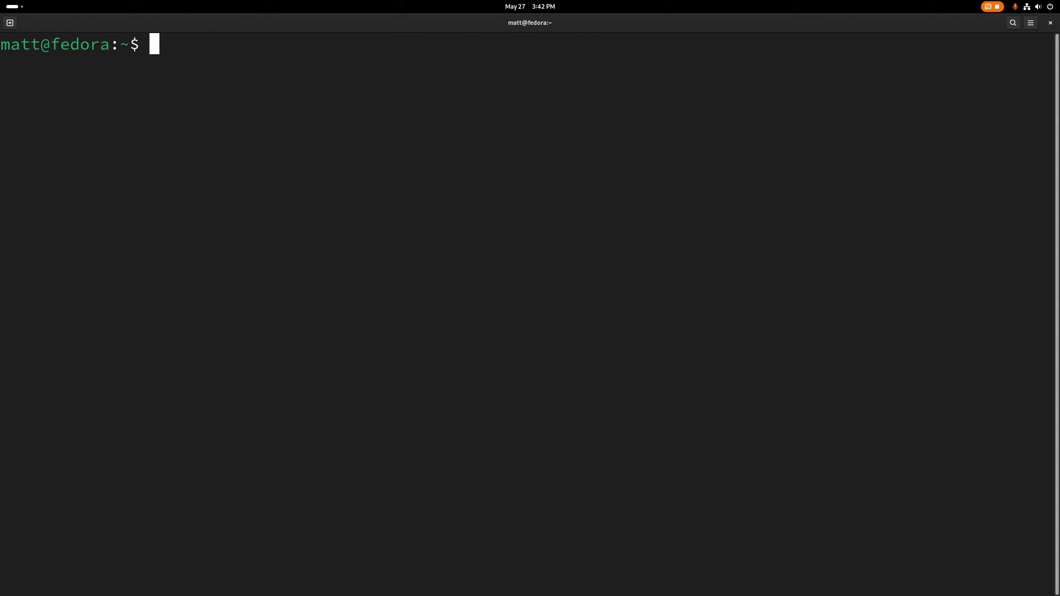
Step: Change into /opt/resolve/libs and create the disabled-libraries folder with sudo mkdir
{"action": "right_click", "coordinate": [229, 141]}
{"action": "left_click", "coordinate": [257, 168]}
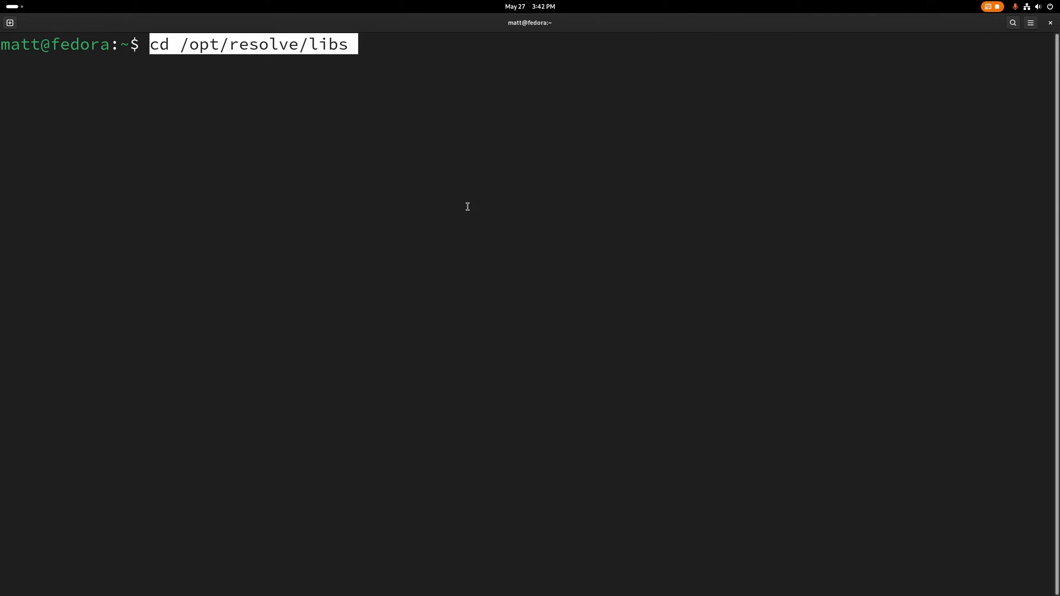
{"action": "key", "text": "Return"}
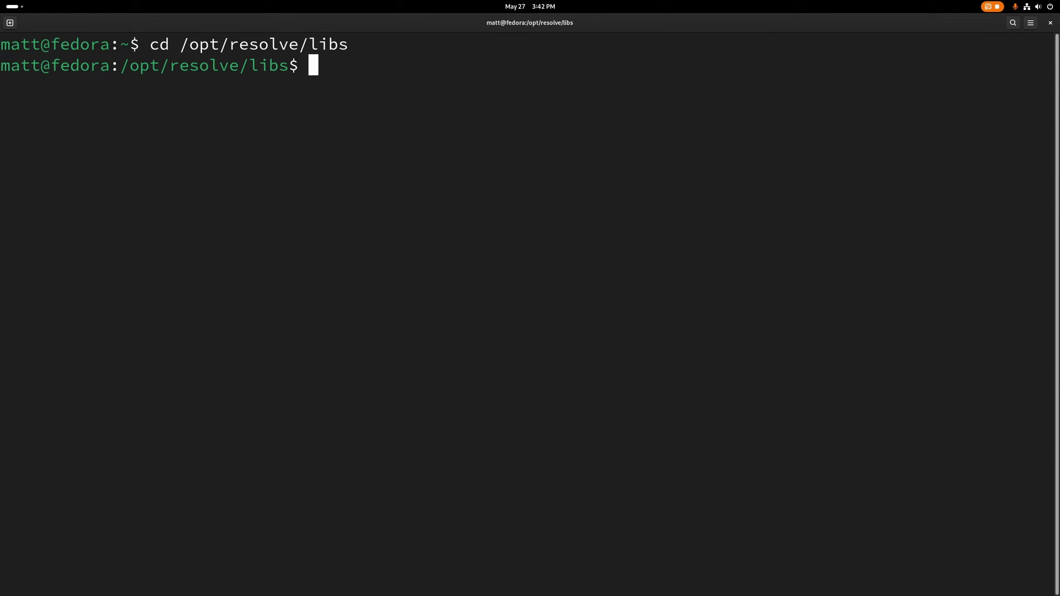
{"action": "right_click", "coordinate": [231, 158]}
{"action": "left_click", "coordinate": [343, 197]}
{"action": "type", "text": "sudo mkdir disabled-libraries"}
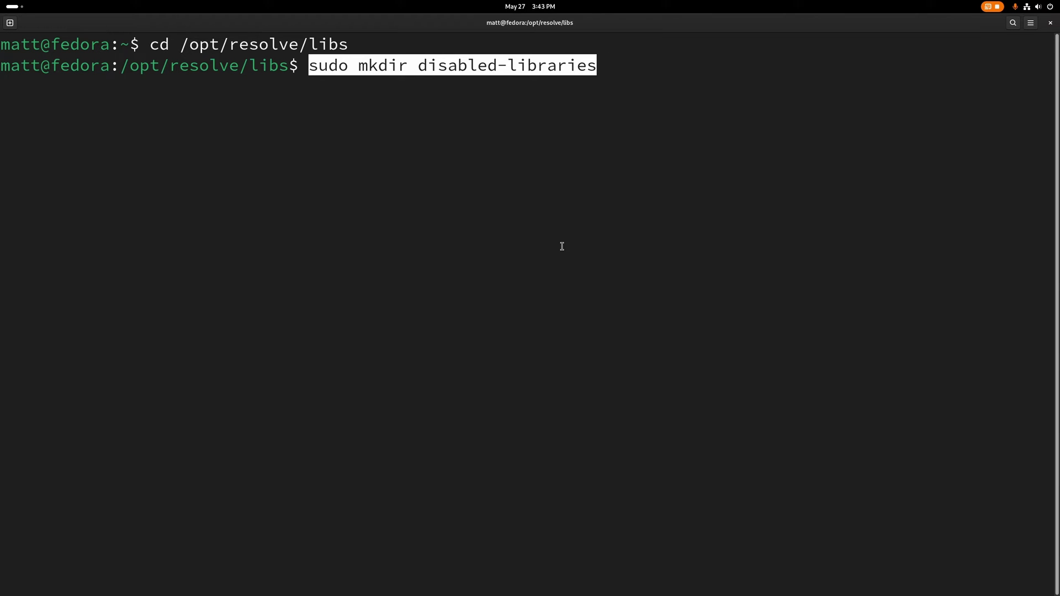
{"action": "key", "text": "Return"}
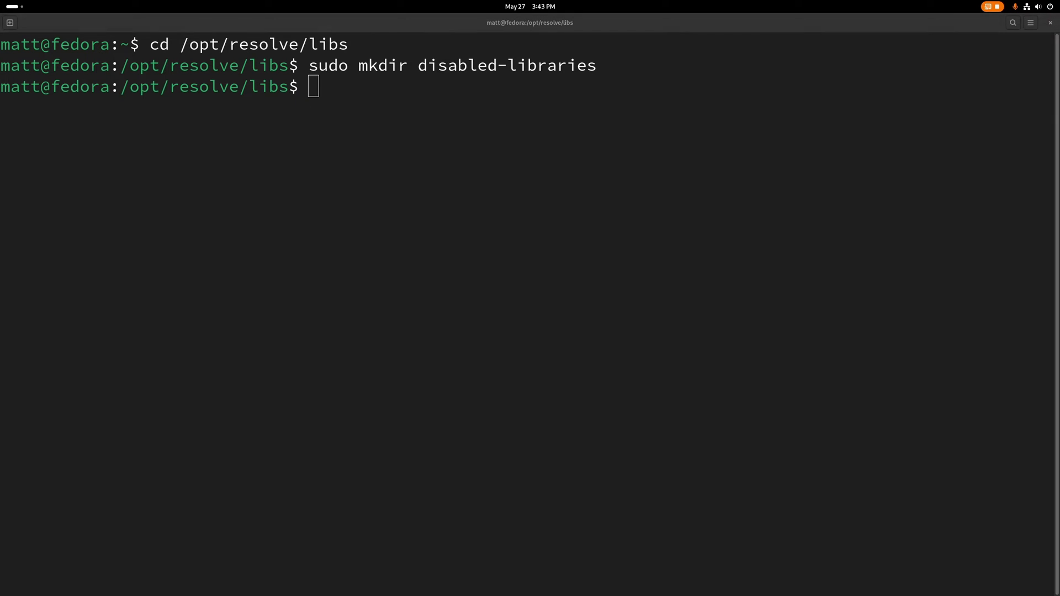
Step: Move libglib*, libgio* and libgmodule* into disabled-libraries with sudo mv
{"action": "right_click", "coordinate": [188, 195]}
{"action": "left_click", "coordinate": [217, 227]}
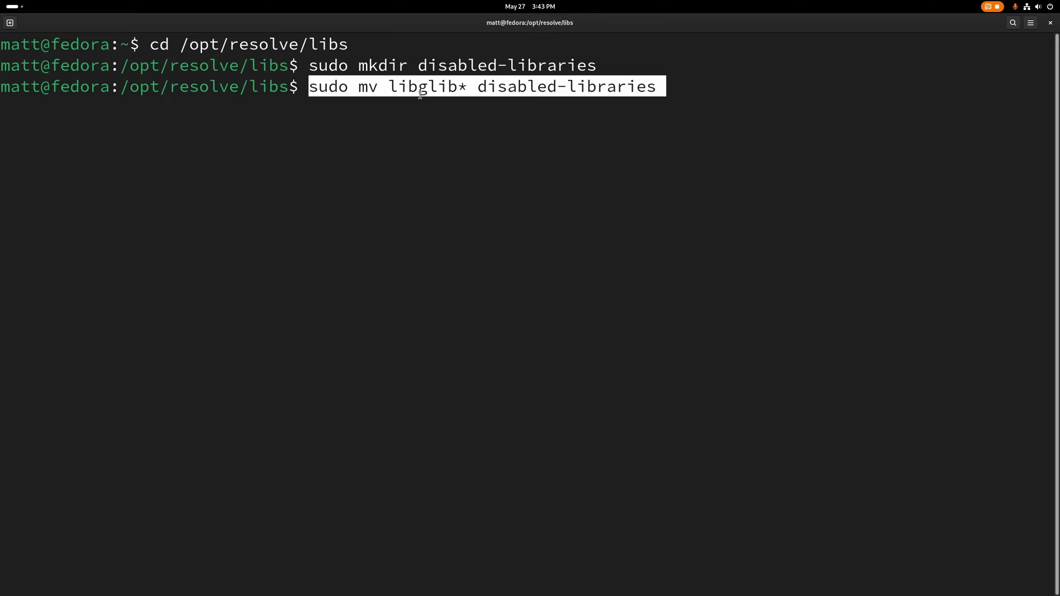
{"action": "key", "text": "Return"}
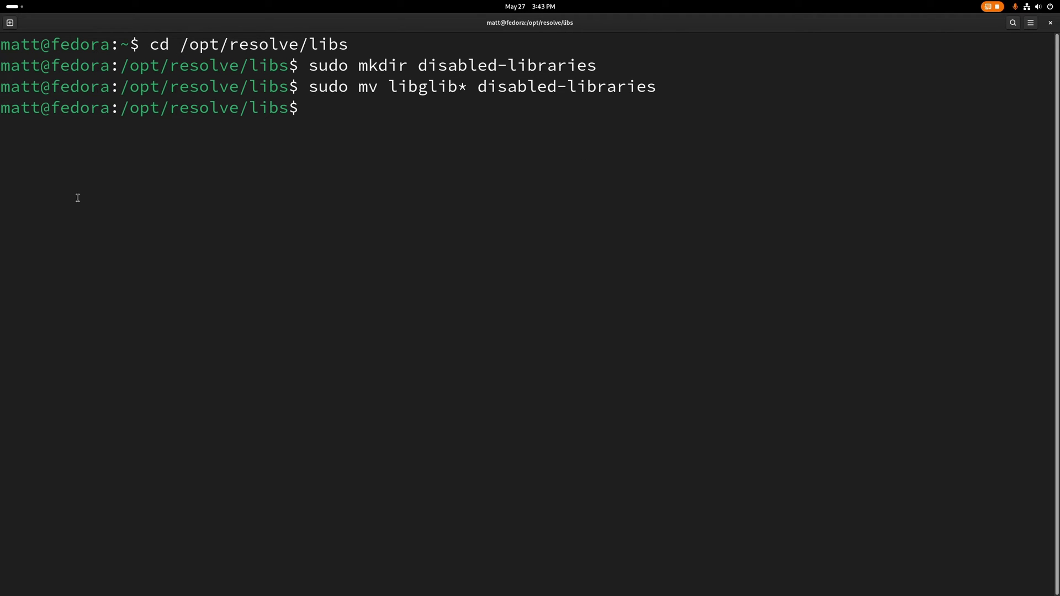
{"action": "right_click", "coordinate": [204, 202]}
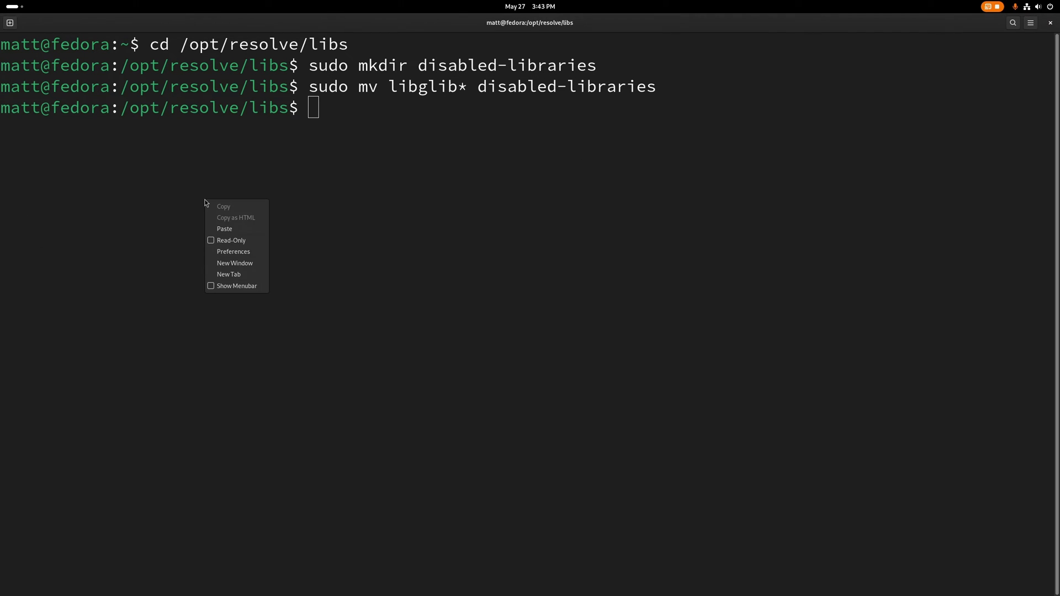
{"action": "key", "text": "Escape"}
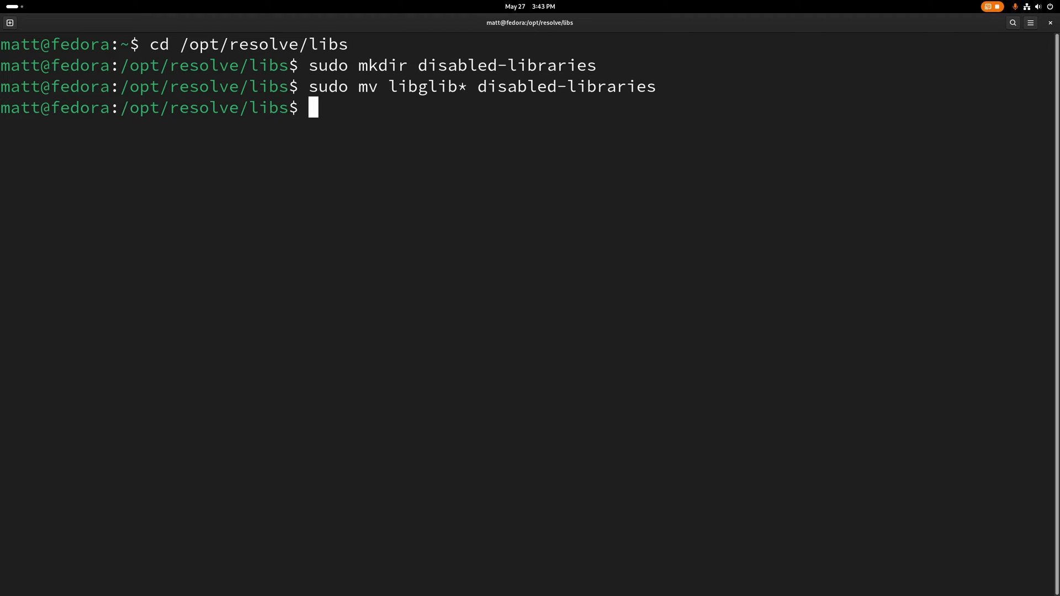
{"action": "right_click", "coordinate": [239, 190]}
{"action": "left_click", "coordinate": [298, 218]}
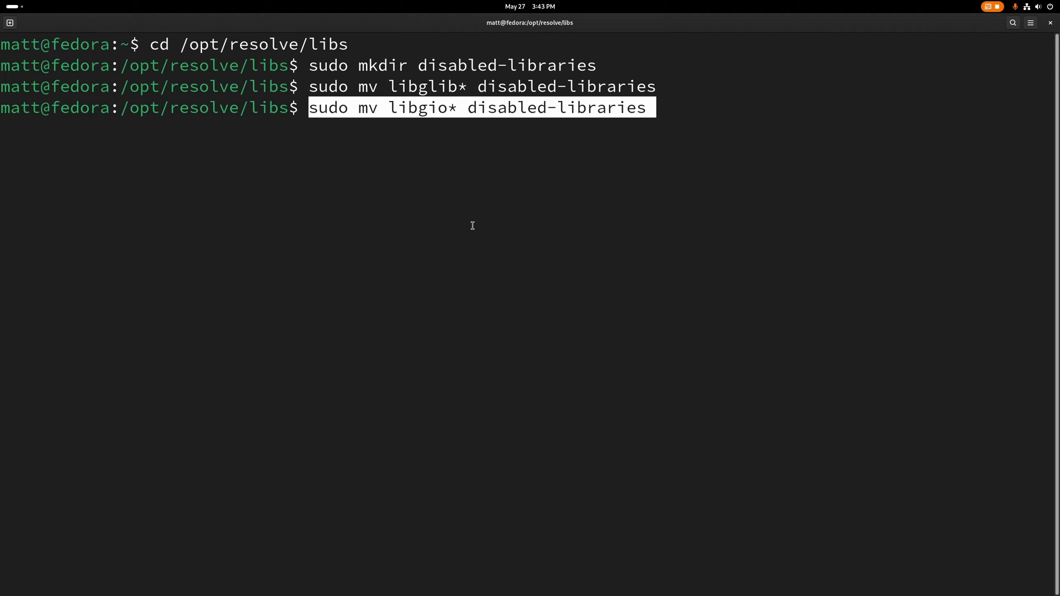
{"action": "key", "text": "Return"}
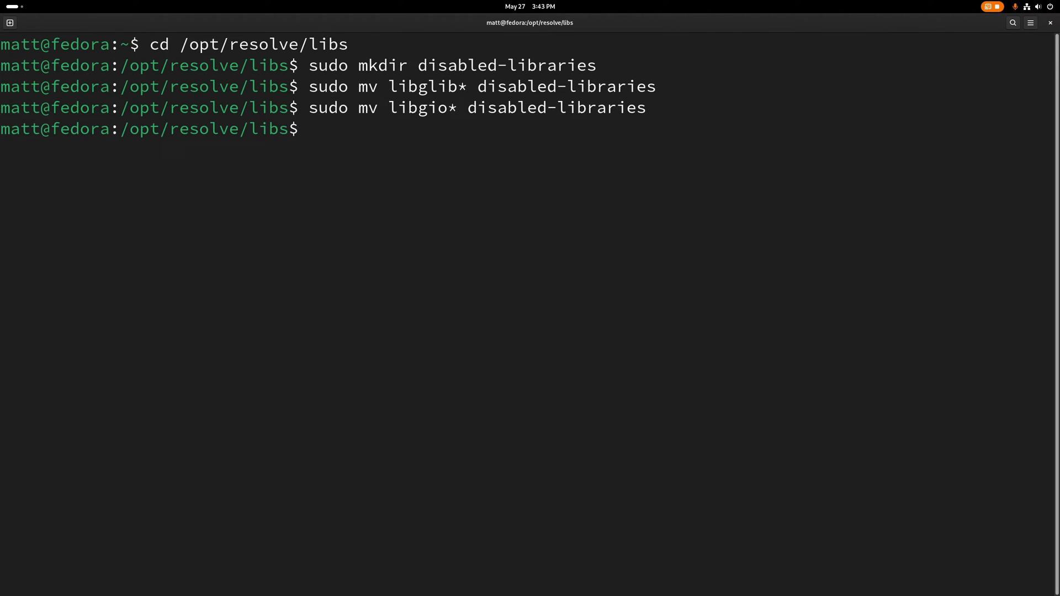
{"action": "right_click", "coordinate": [269, 231]}
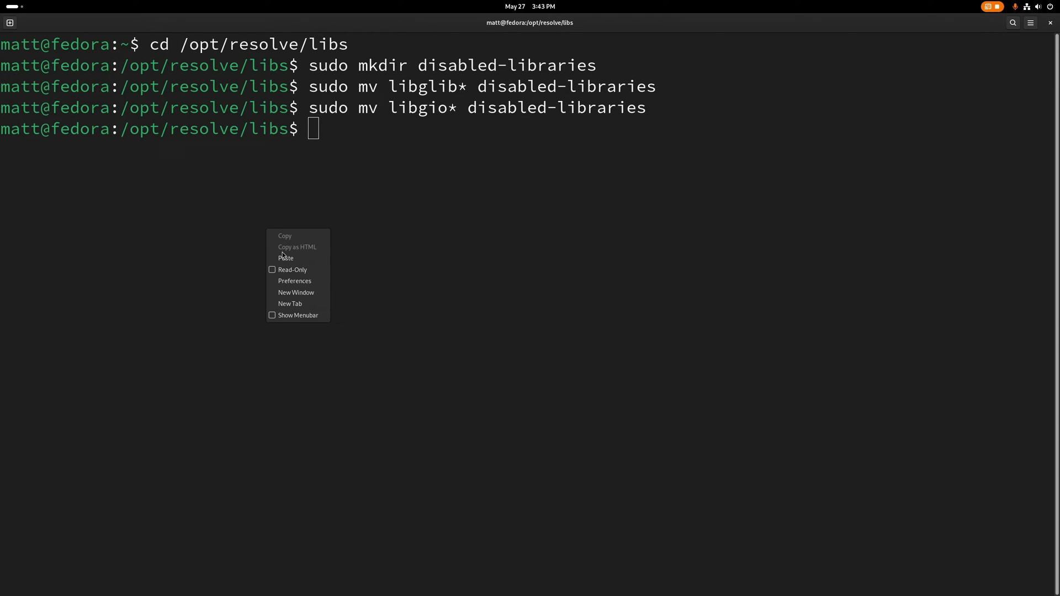
{"action": "left_click", "coordinate": [287, 257]}
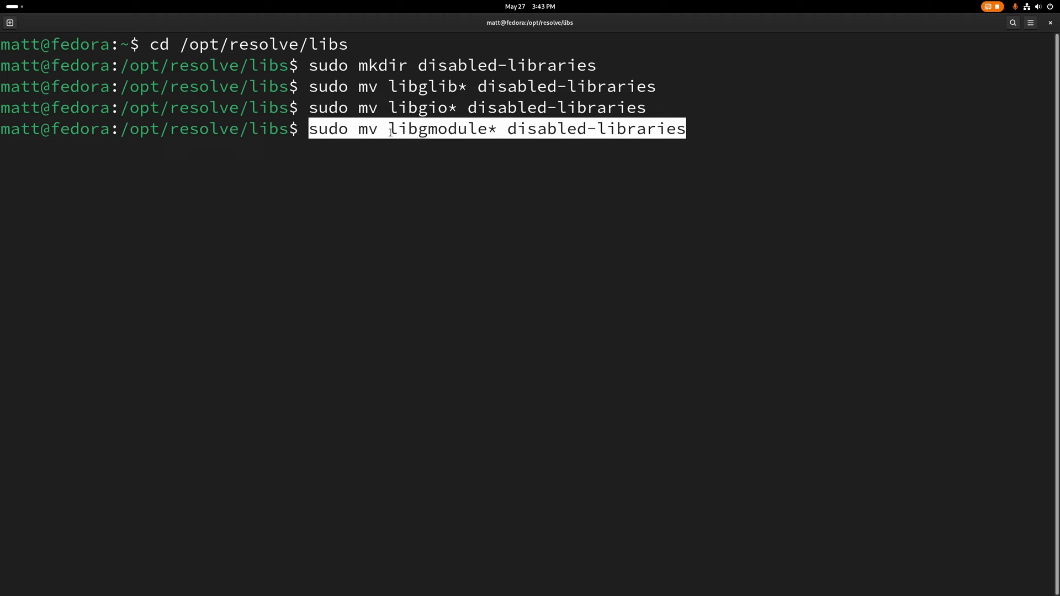
{"action": "left_click_drag", "start_coordinate": [390, 132], "coordinate": [476, 136]}
{"action": "left_click", "coordinate": [573, 170]}
{"action": "key", "text": "Return"}
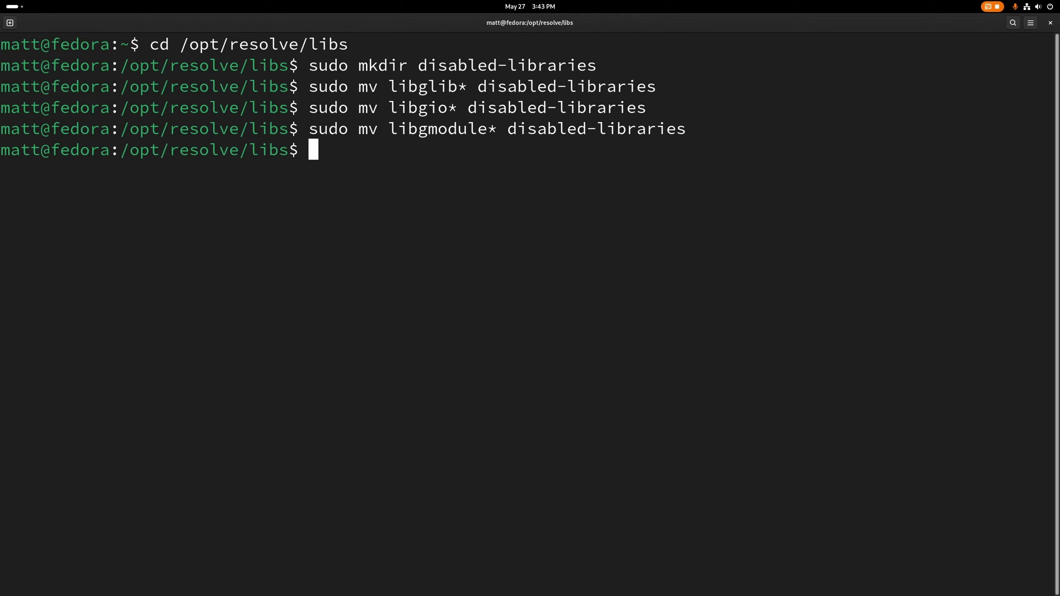
Step: Close the terminal, pin DaVinci Resolve to the dash with OBS after it, and launch Resolve
{"action": "key", "text": "ctrl+d"}
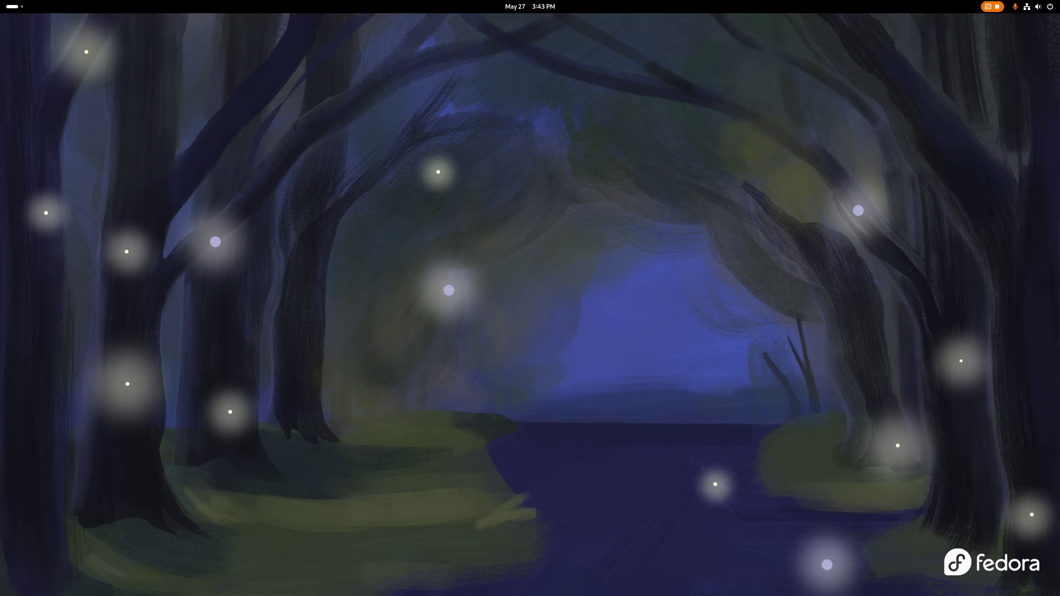
{"action": "mouse_move", "coordinate": [3, 3]}
{"action": "left_click", "coordinate": [662, 570]}
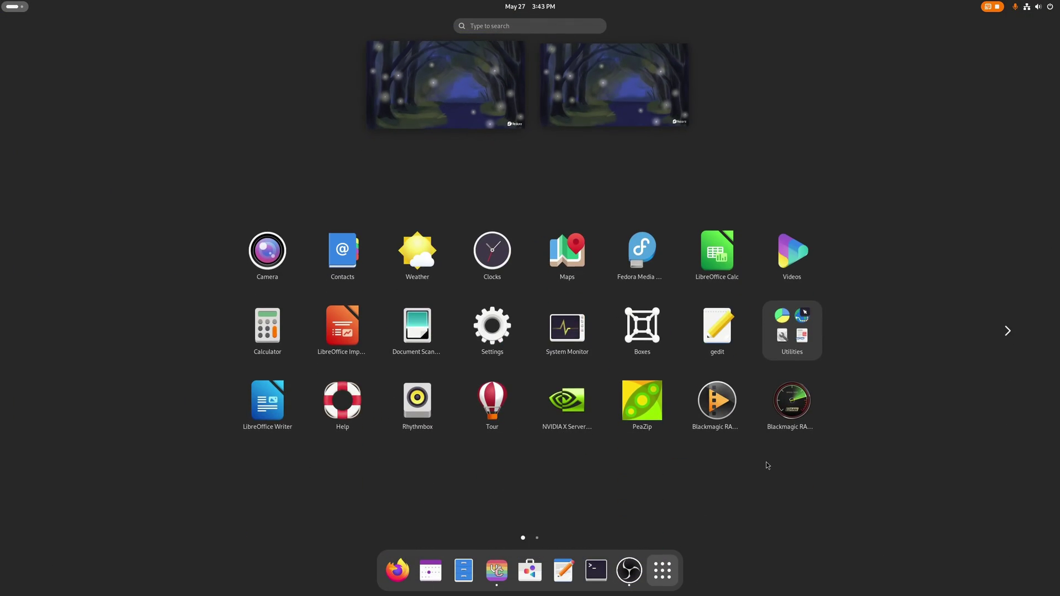
{"action": "scroll", "coordinate": [768, 465], "scroll_direction": "down", "scroll_amount": 1}
{"action": "left_click_drag", "start_coordinate": [417, 251], "coordinate": [506, 570]}
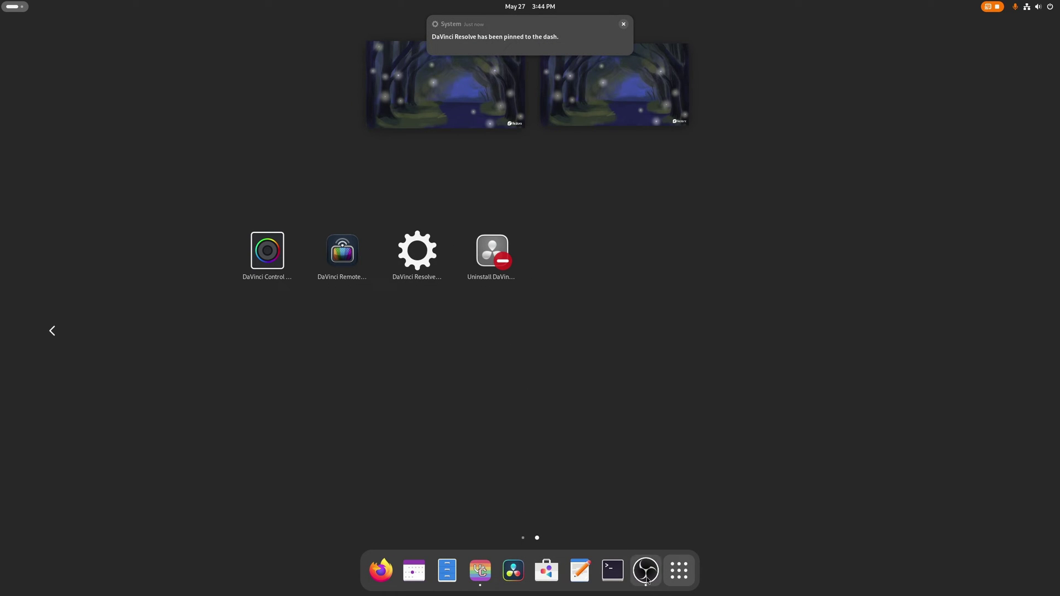
{"action": "left_click_drag", "start_coordinate": [647, 579], "coordinate": [546, 571]}
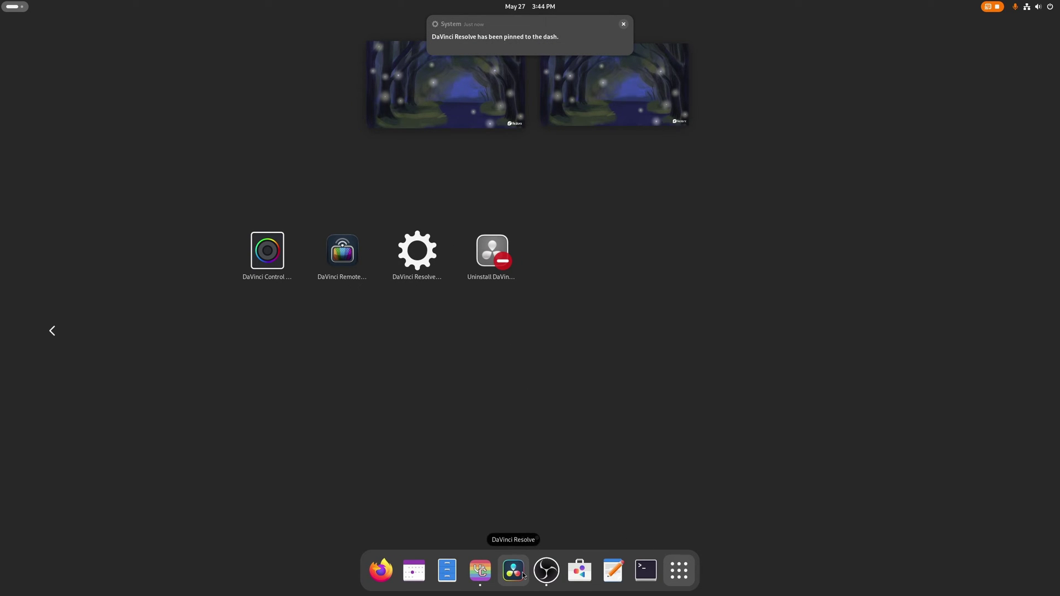
{"action": "left_click", "coordinate": [513, 570]}
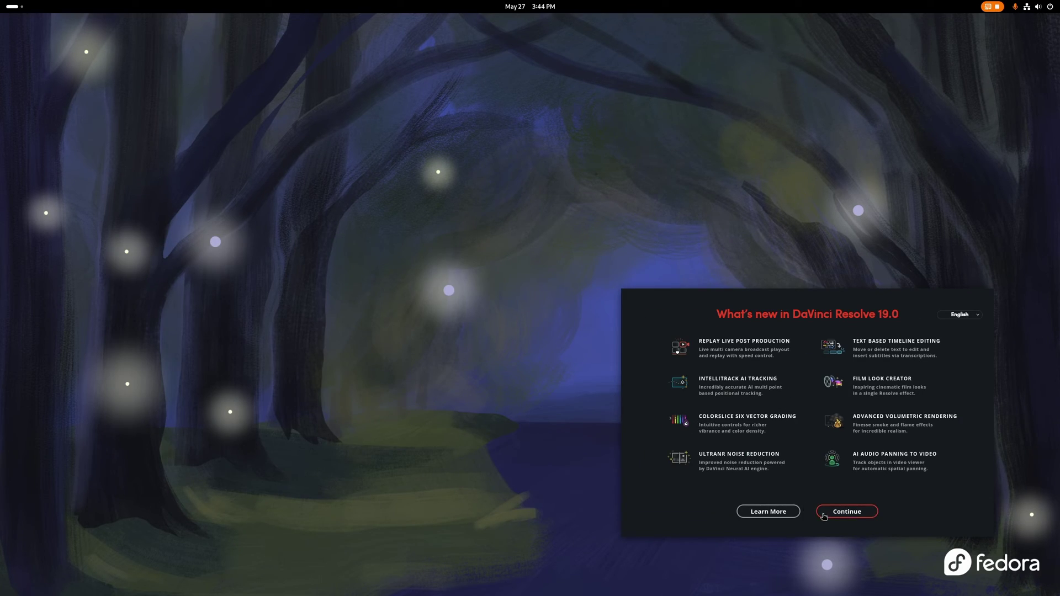
Step: Continue past What's new, then choose Skip and Start Right Now to reach the Project Manager
{"action": "left_click", "coordinate": [823, 514]}
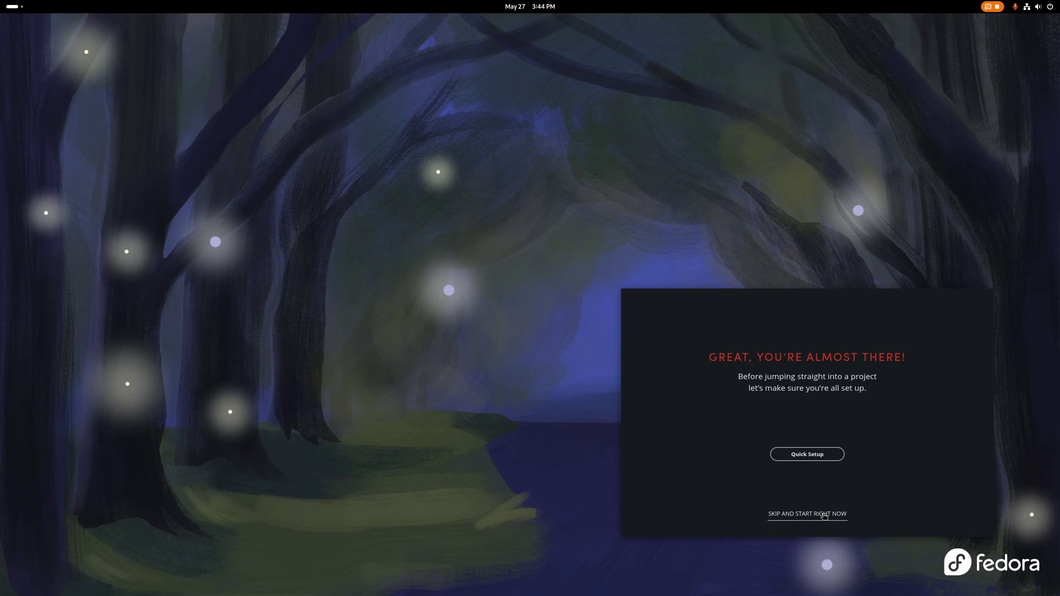
{"action": "left_click", "coordinate": [825, 519]}
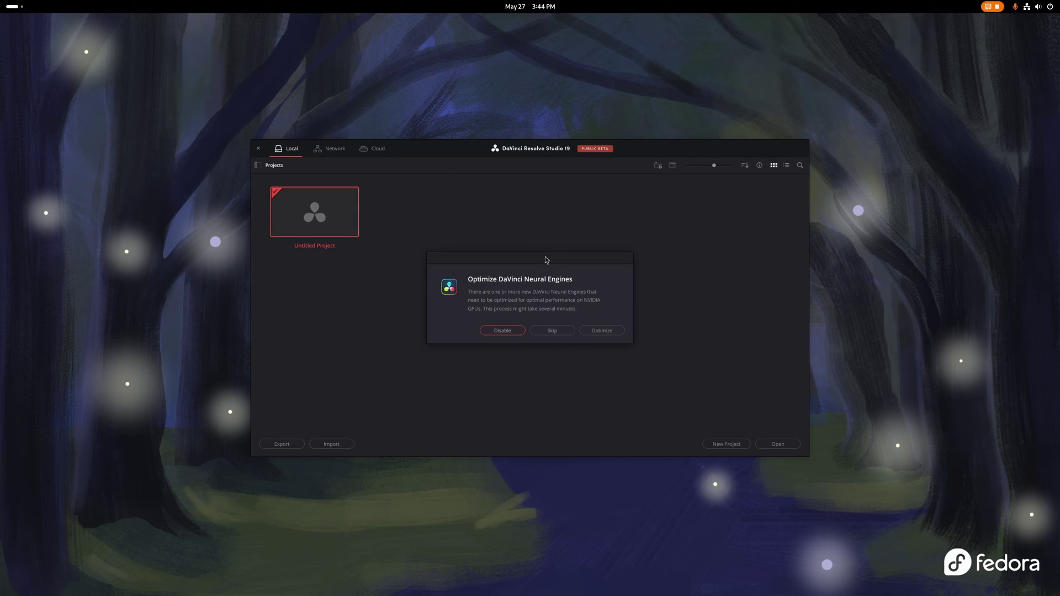
Step: Move the Optimize DaVinci Neural Engines dialog aside and start optimizing, reaching engine 1 of 67
{"action": "left_click_drag", "start_coordinate": [545, 260], "coordinate": [565, 201]}
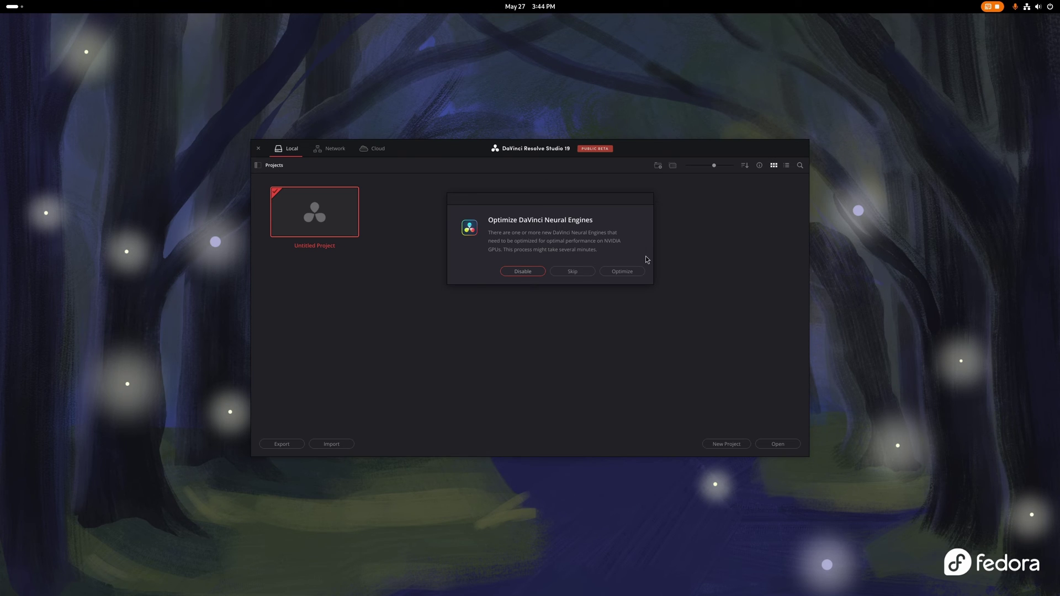
{"action": "left_click", "coordinate": [623, 272]}
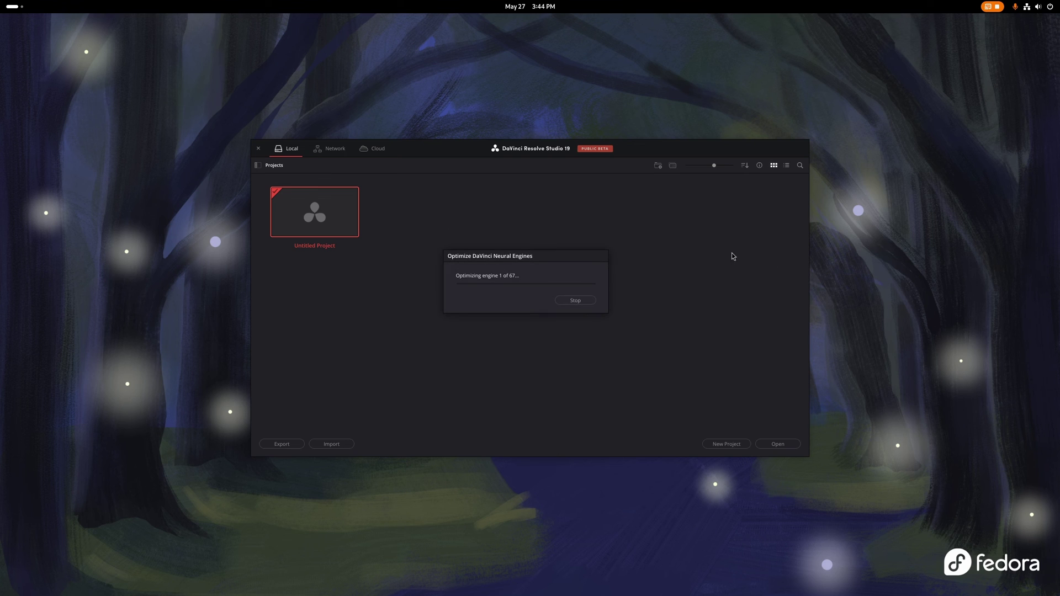
{"action": "left_click_drag", "start_coordinate": [515, 259], "coordinate": [538, 266]}
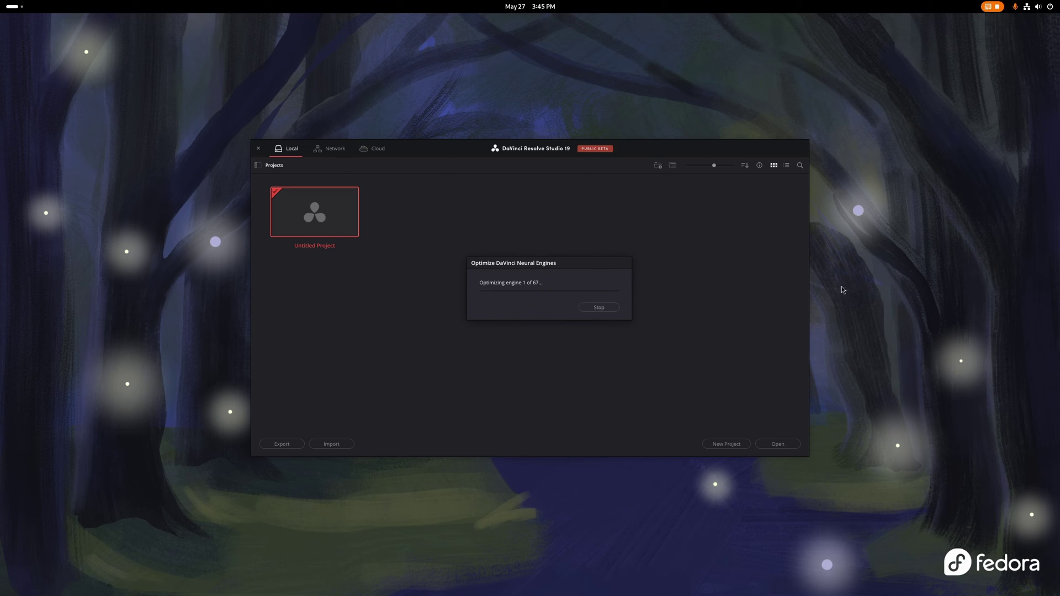
{"action": "left_click", "coordinate": [1021, 4]}
{"action": "left_click", "coordinate": [1021, 5]}
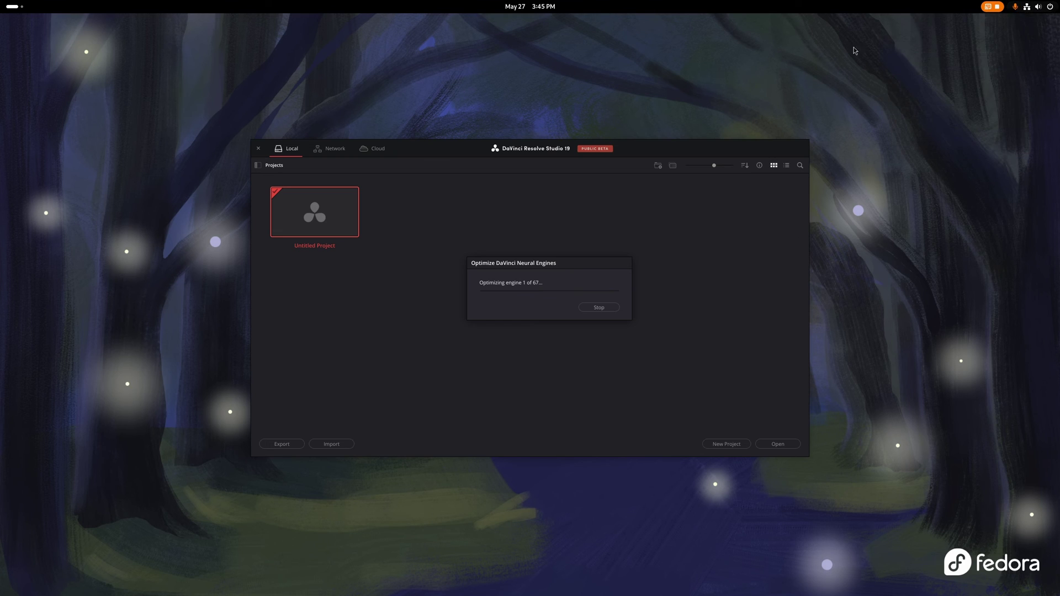